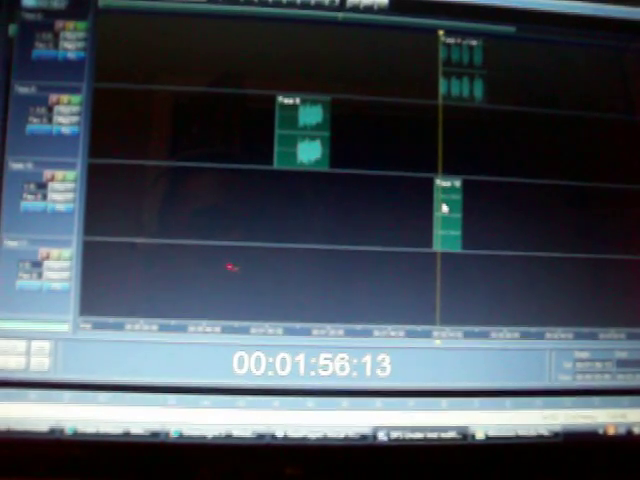
# - Open the stereo hook recording in Edit View and select its later spoken passage for editing
pyautogui.doubleClick(440, 212)
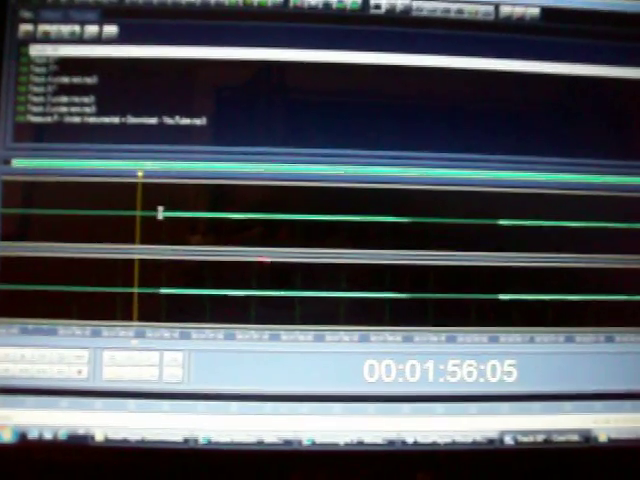
pyautogui.click(158, 210)
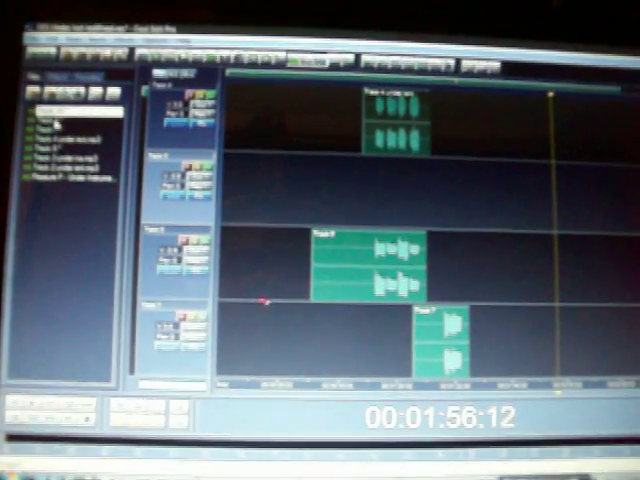
pyautogui.doubleClick(45, 125)
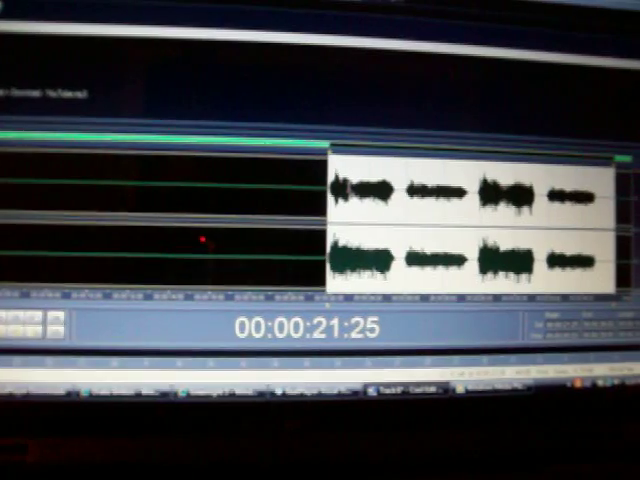
pyautogui.rightClick(332, 168)
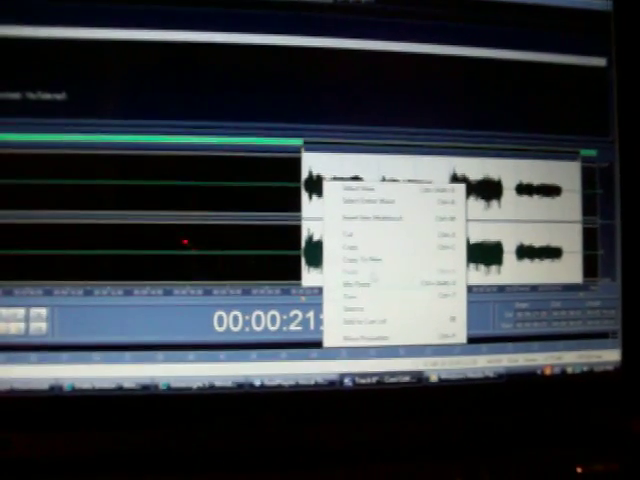